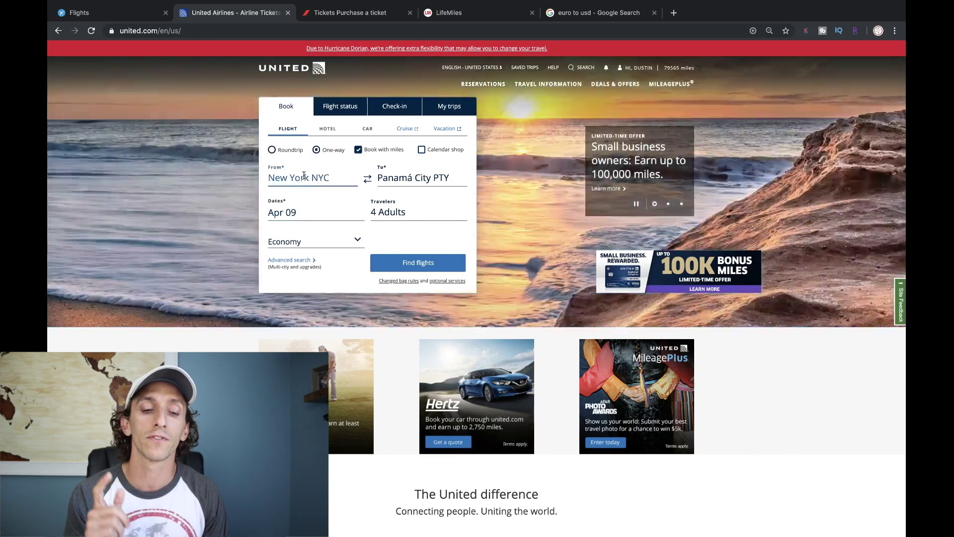
- Find United award flights from New York to Panama City, sorted by lowest economy award, and compare April 8 with April 9, 2020
left_click(437, 270)
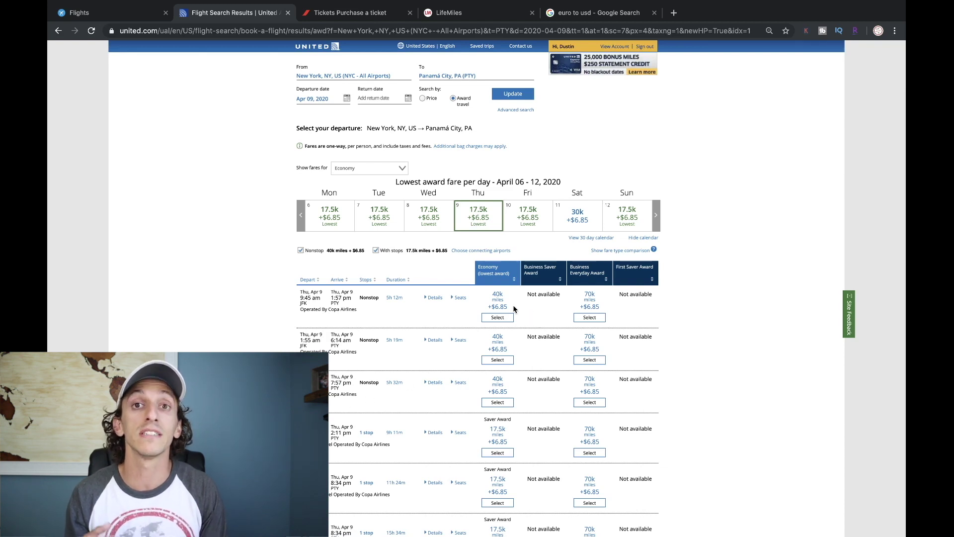
left_click(494, 275)
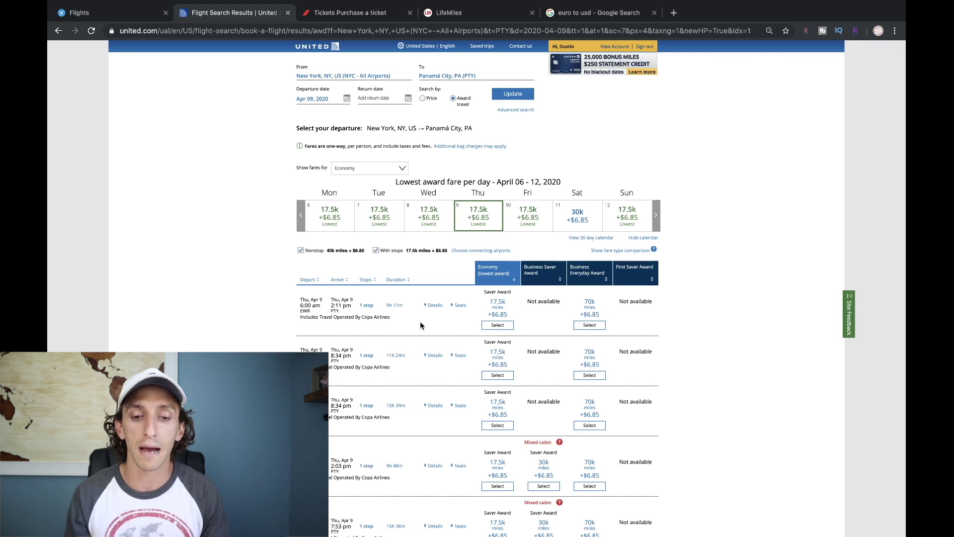
left_click(430, 220)
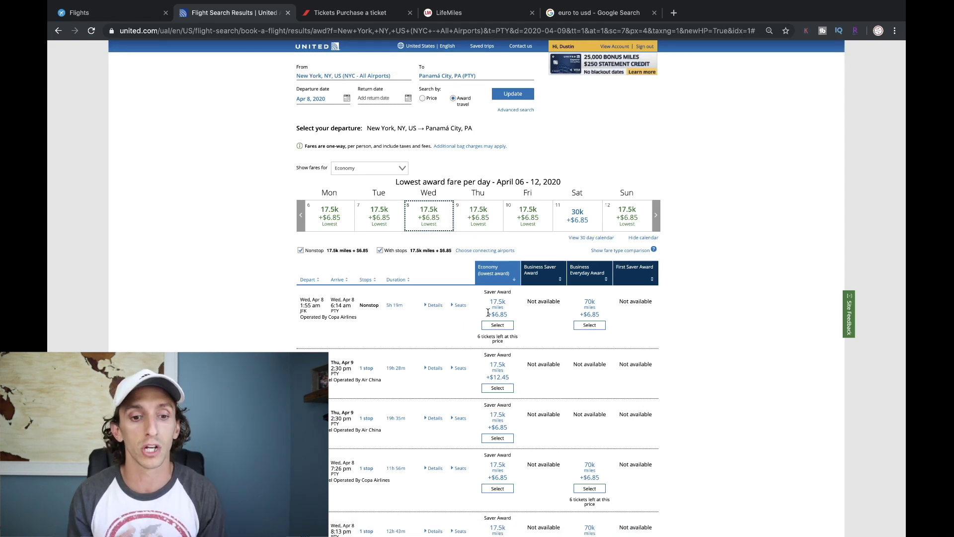
left_click(480, 219)
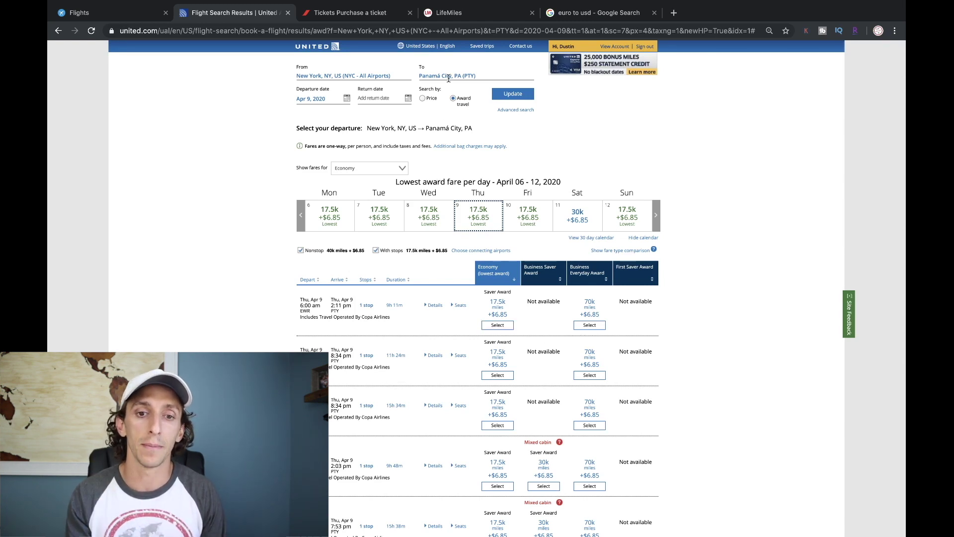
- Switch to LifeMiles and search one-way economy award flights from Panama City (PTY) to New Jersey (EWR) for 4 adults
left_click(450, 12)
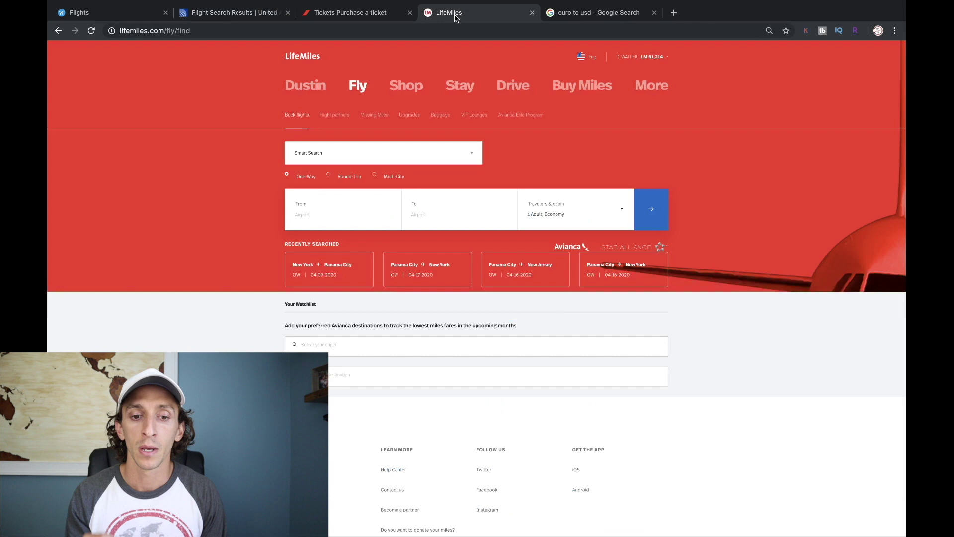
left_click(314, 217)
type("pty")
left_click(326, 243)
type("ew Jer")
left_click(451, 244)
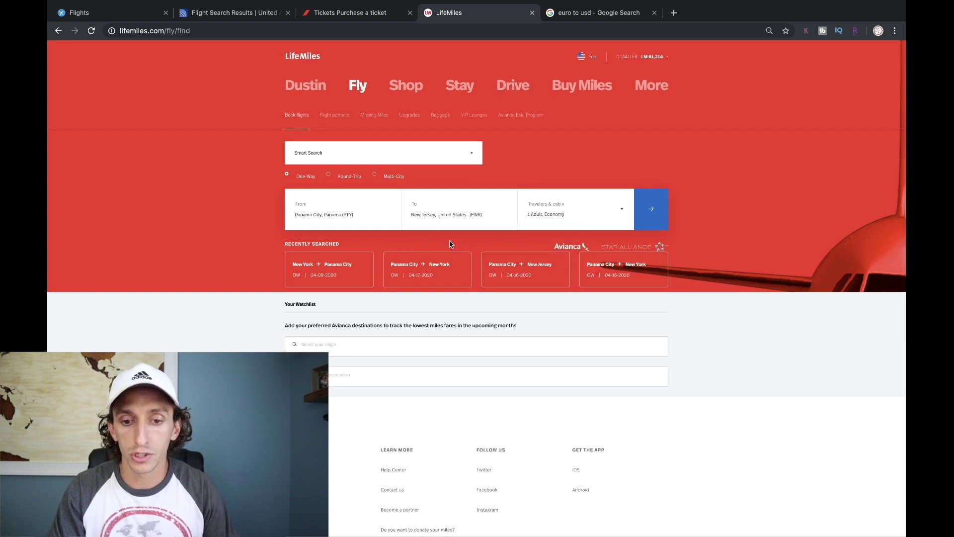
left_click(614, 210)
left_click(618, 276)
left_click(618, 276)
left_click(618, 275)
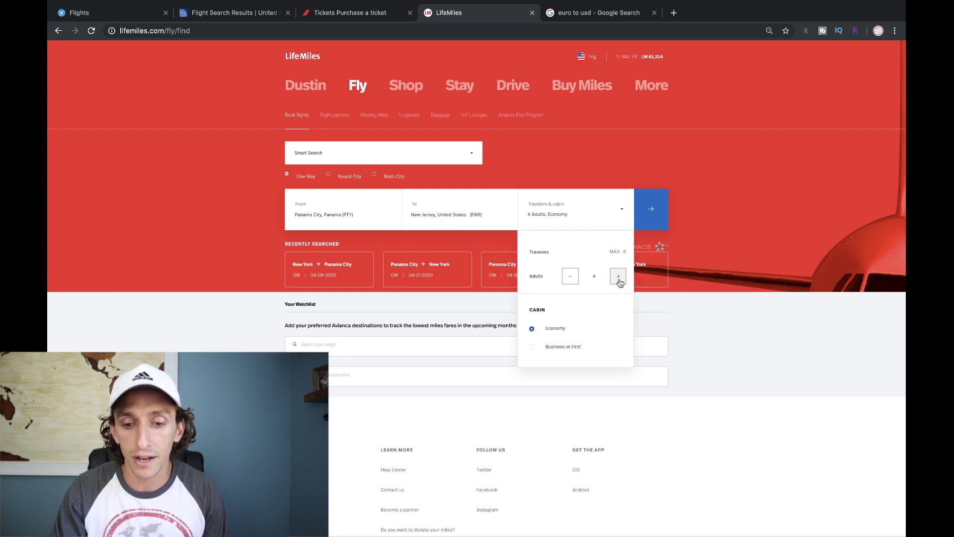
left_click(641, 213)
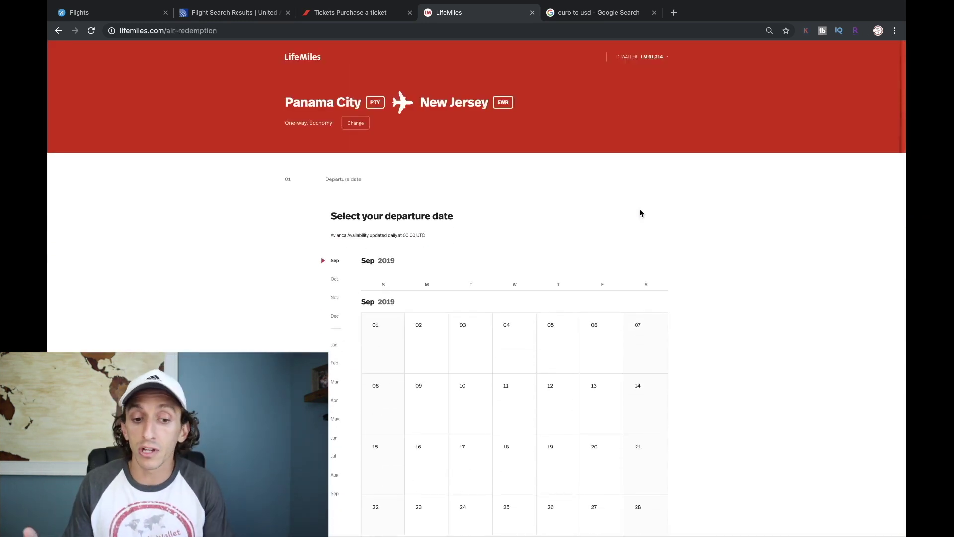
- Choose April 16, 2020 as the departure date and expand the fares of the one-stop Avianca flight to Newark
left_click(336, 400)
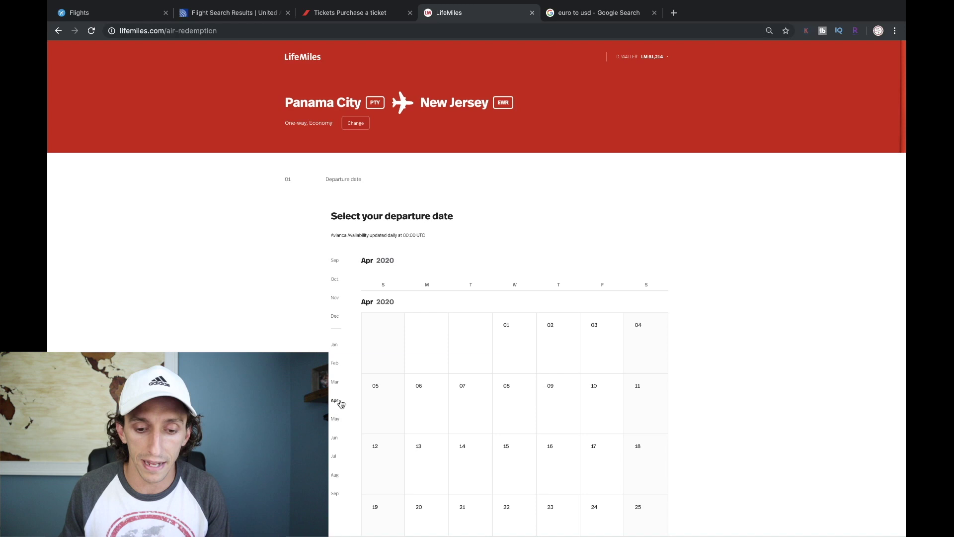
left_click(556, 456)
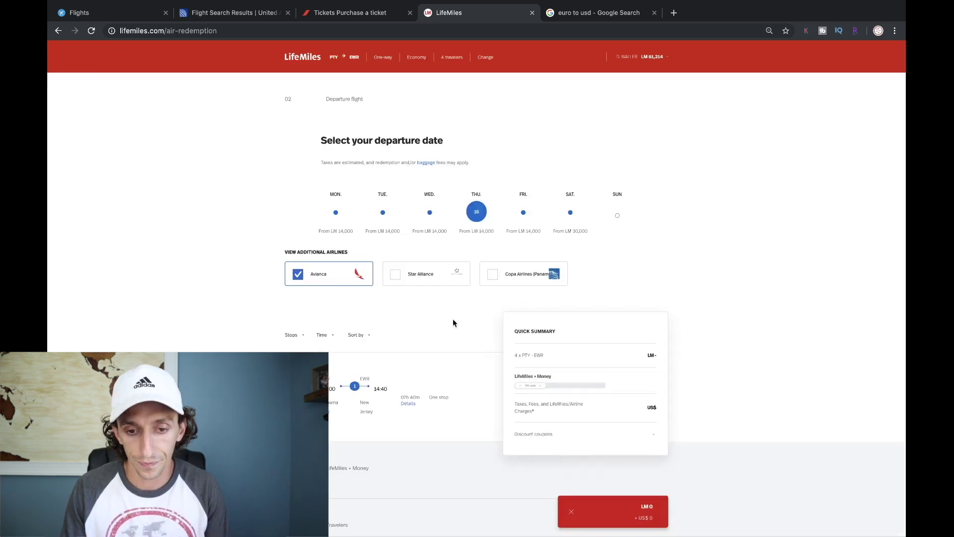
scroll(452, 322, "down", 2)
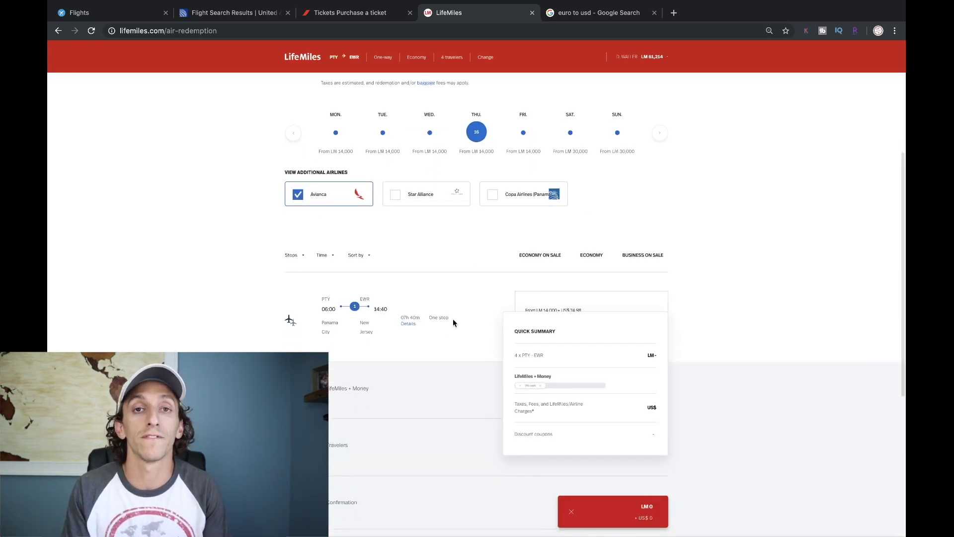
scroll(453, 322, "down", 2)
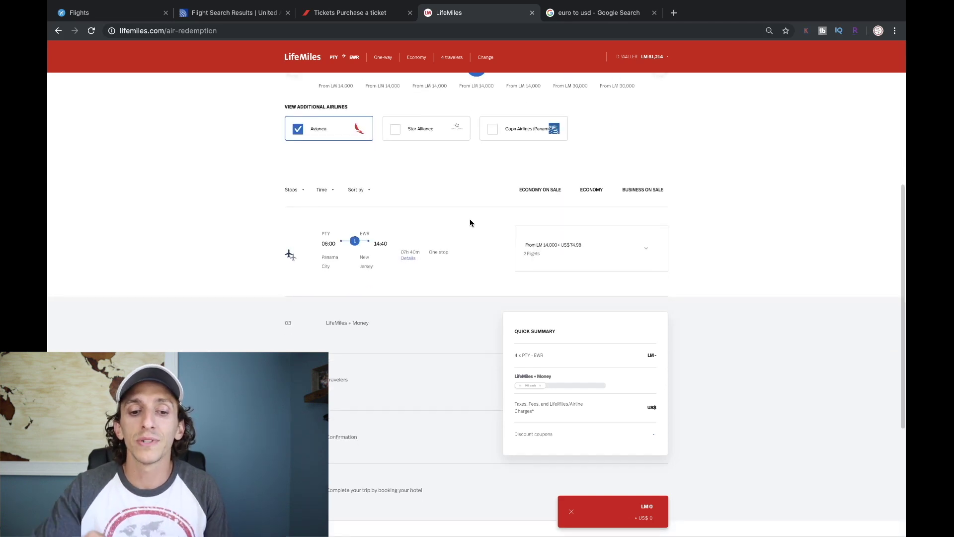
left_click(598, 251)
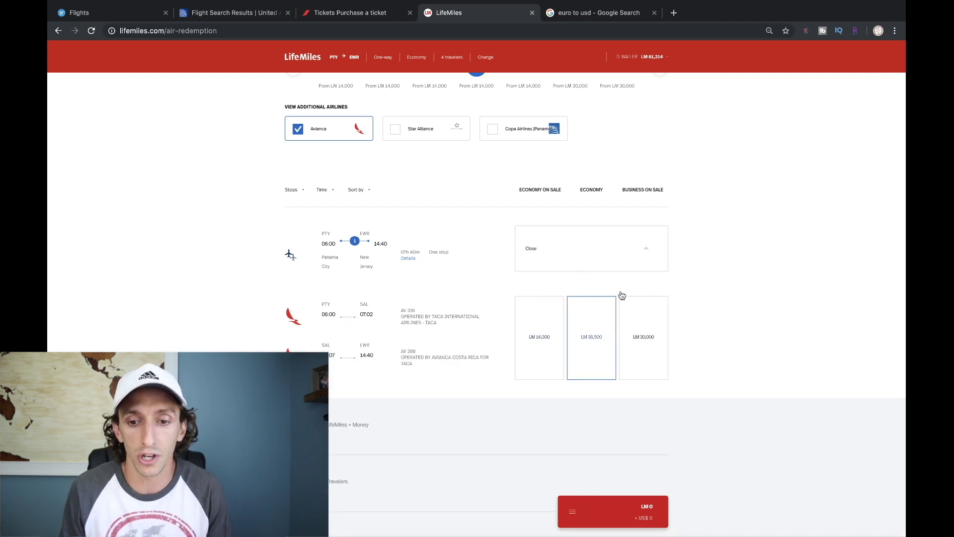
scroll(635, 244, "up", 6)
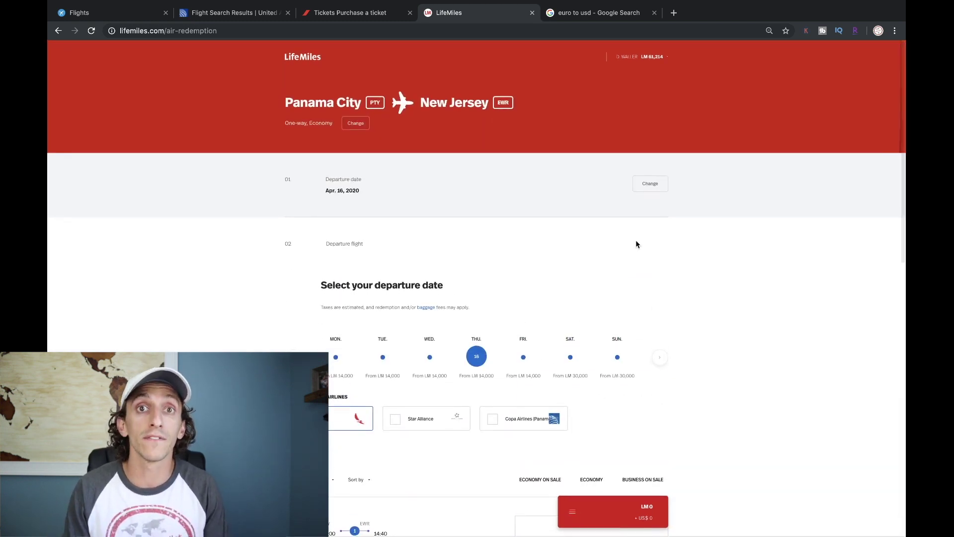
scroll(562, 208, "down", 2)
scroll(505, 228, "up", 2)
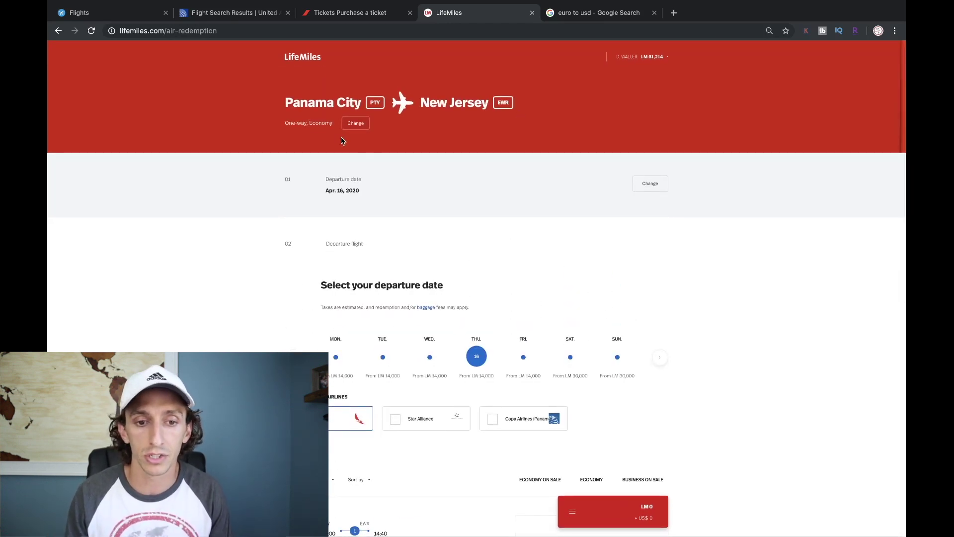
- Change the destination to New York (JFK) and rerun the LifeMiles search from Panama City
left_click(354, 125)
left_click(469, 234)
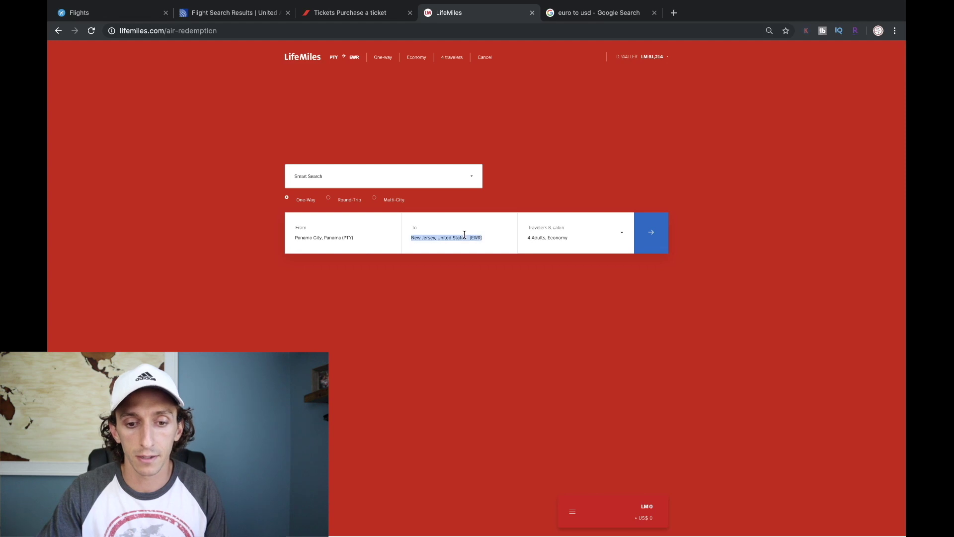
type("jfk")
left_click(473, 265)
left_click(652, 237)
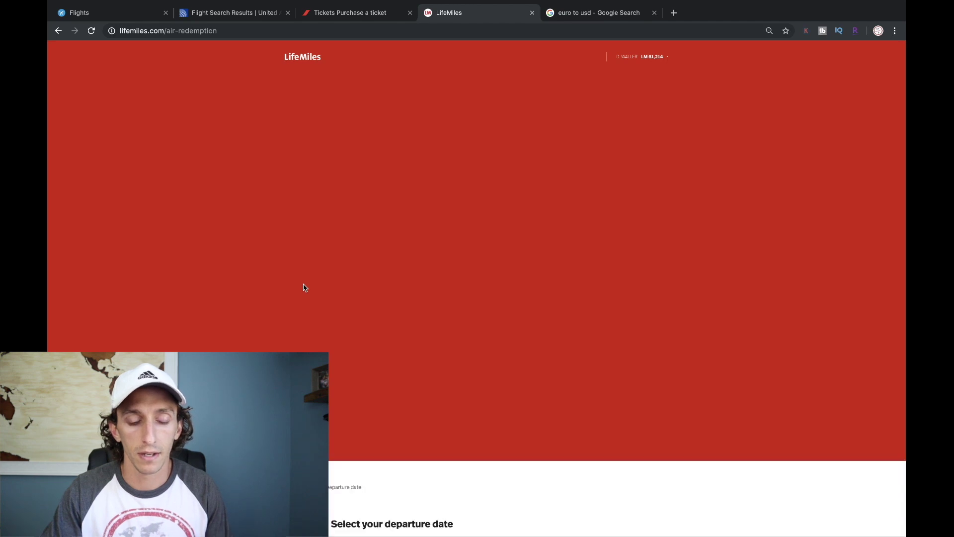
- Choose April 16, 2020 as the departure date to JFK and include Avianca among the displayed airlines
left_click(339, 401)
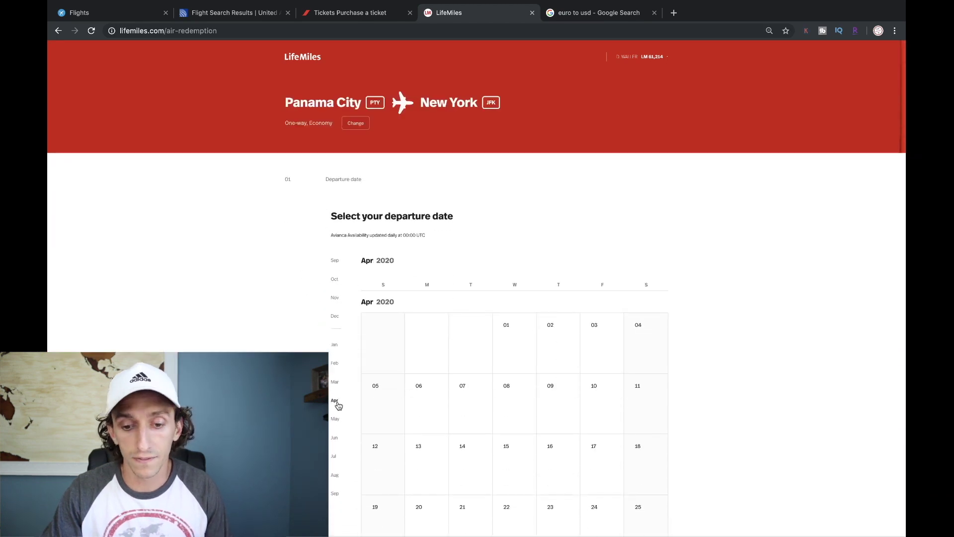
left_click(555, 466)
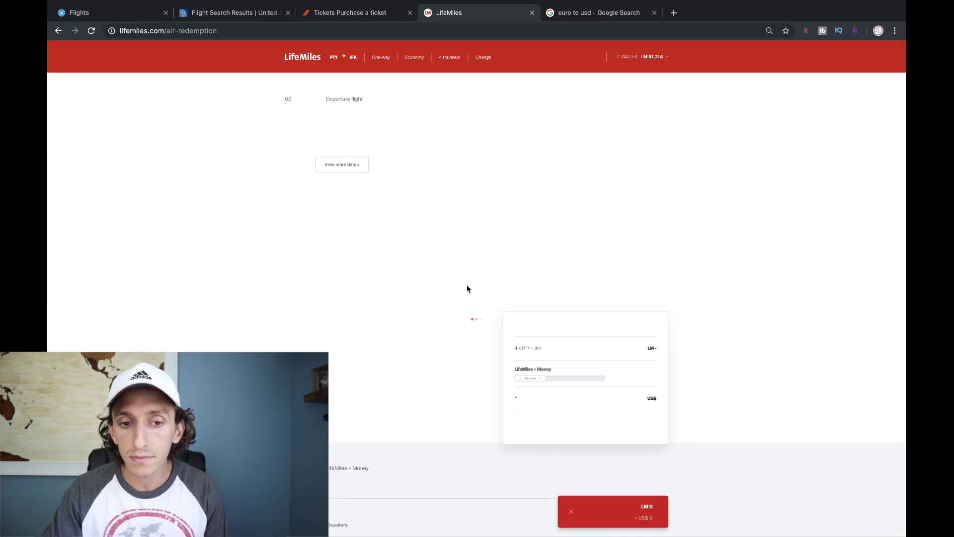
scroll(467, 284, "down", 2)
left_click(305, 216)
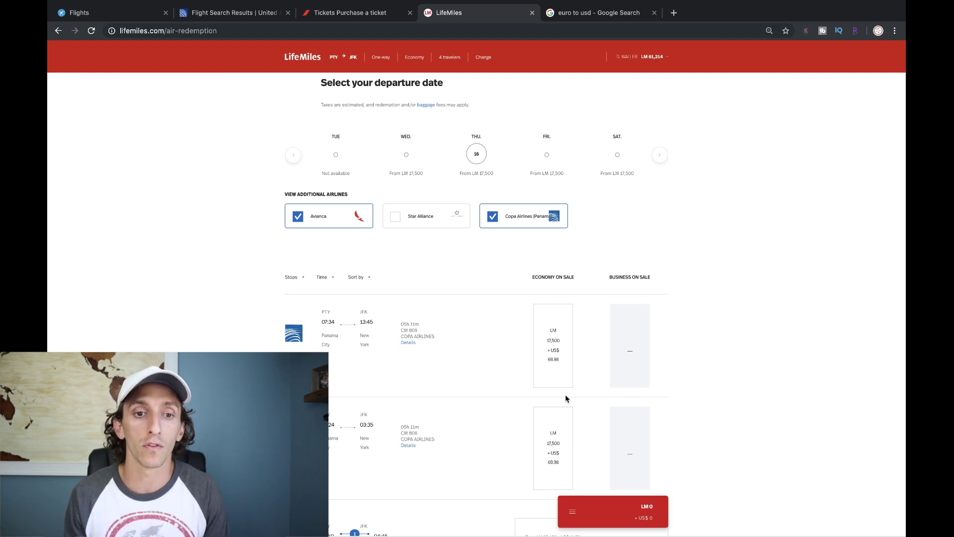
- Switch to Air France and search one-way economy award flights from Panama City (PTY) to New York (JFK) around April 16, 2020 for 4 passengers
left_click(355, 22)
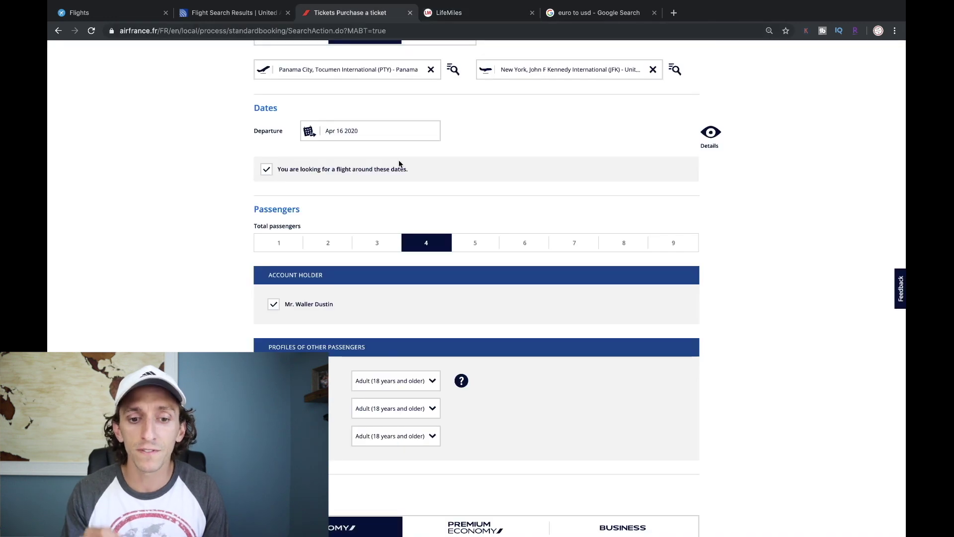
scroll(399, 161, "up", 3)
scroll(398, 164, "down", 1)
left_click(371, 138)
left_click(370, 149)
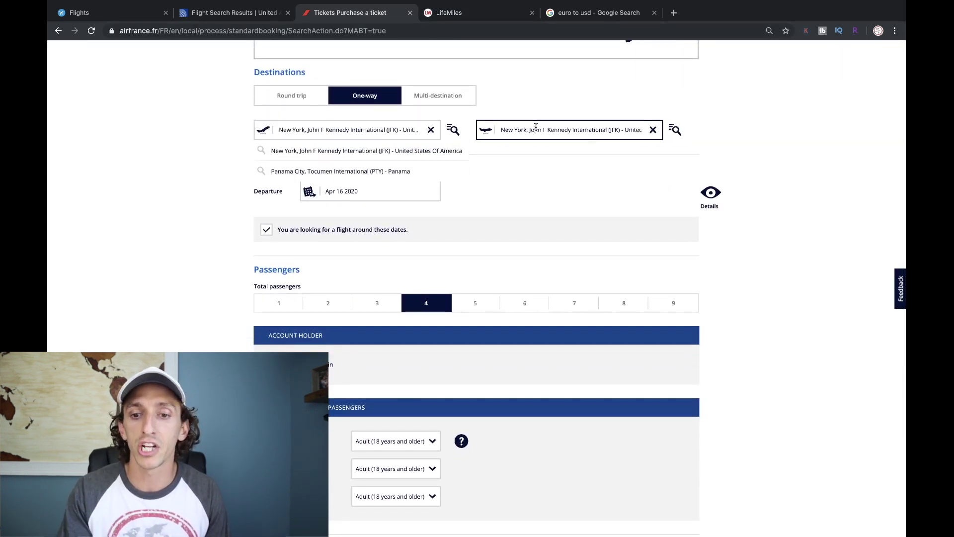
scroll(468, 254, "down", 5)
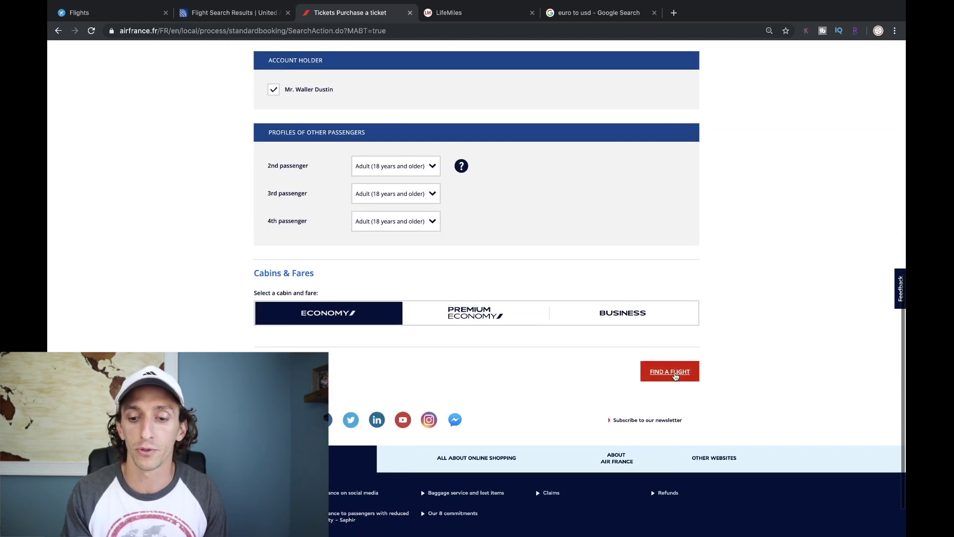
left_click(674, 376)
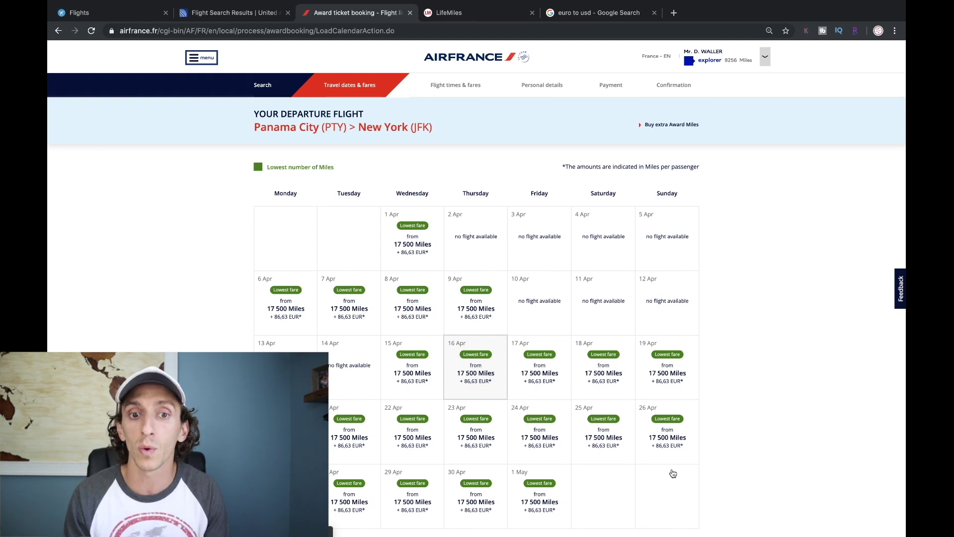
- Select April 16 in the award calendar, continue to the flight list, and review the miles and taxes in the trip summary
scroll(672, 473, "down", 4)
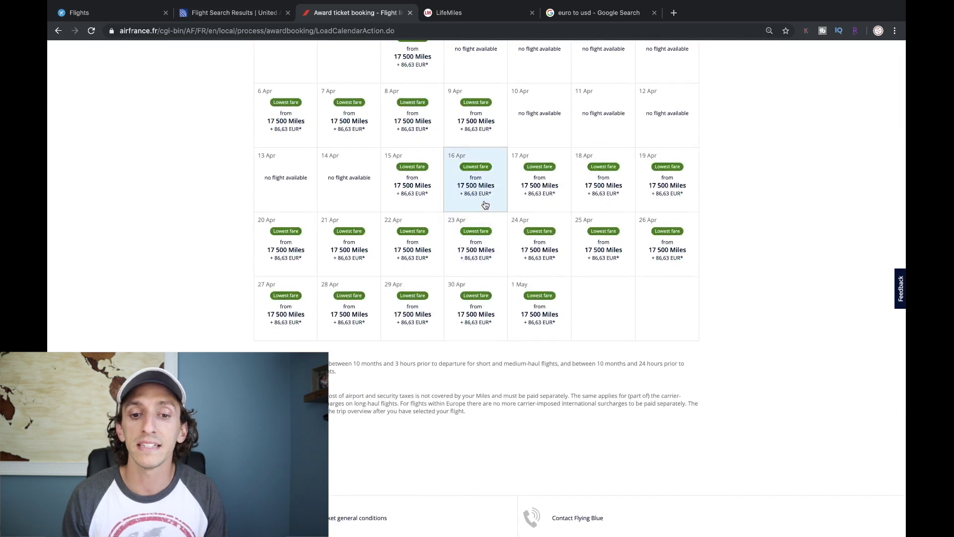
left_click(485, 205)
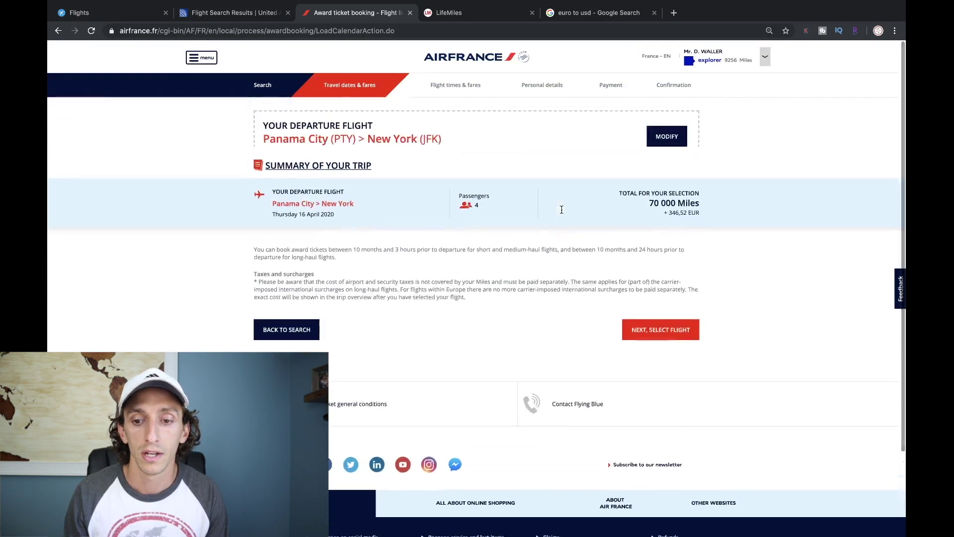
left_click(672, 359)
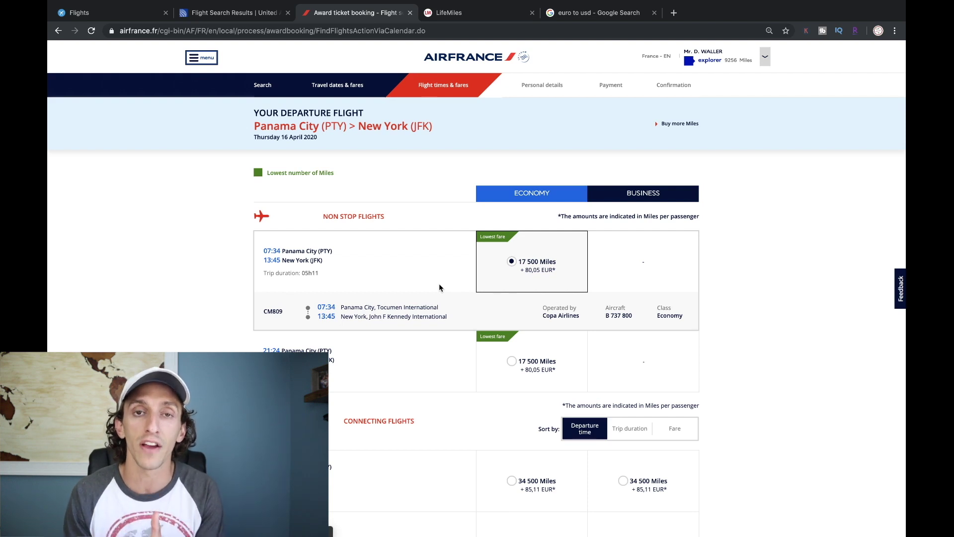
scroll(440, 287, "down", 10)
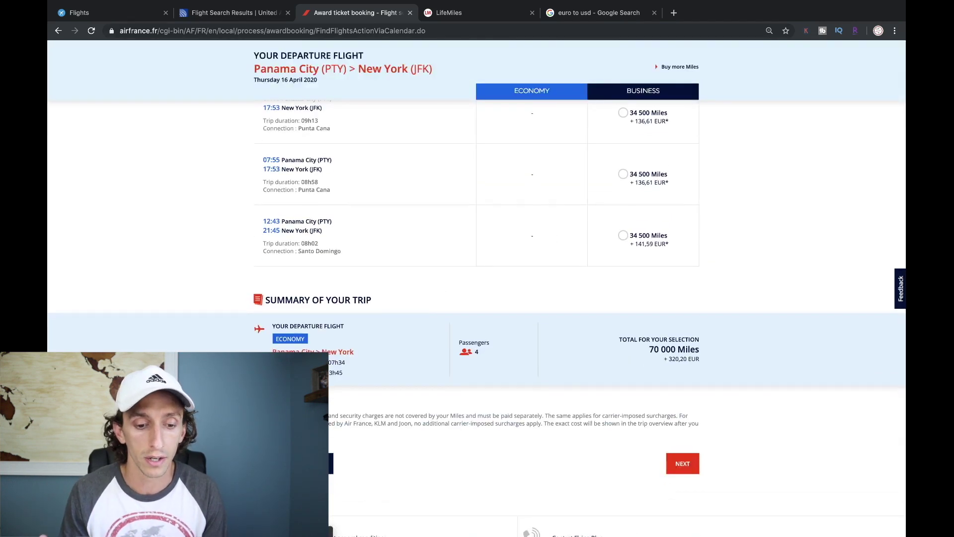
- Go back from the flight list through the award calendar to the Air France search form
key("super+bracketleft")
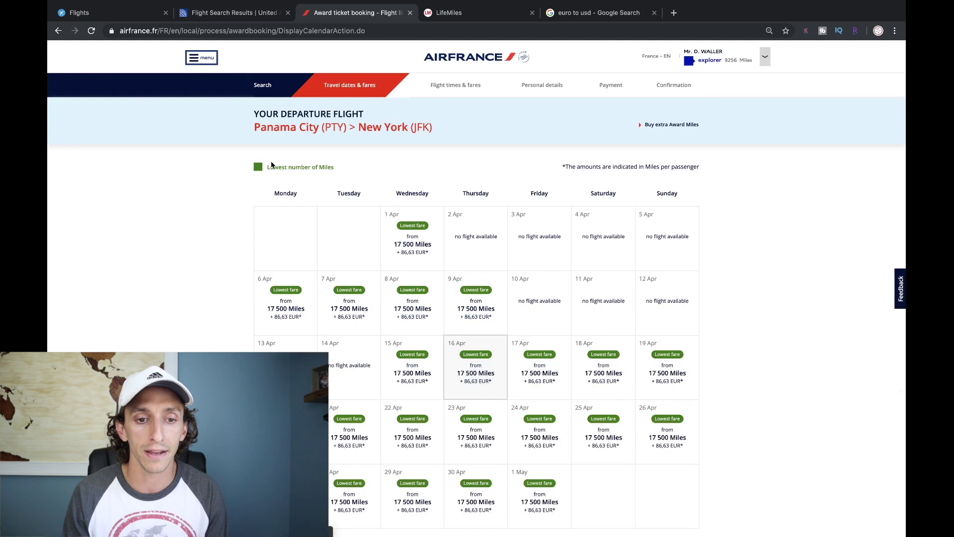
left_click(297, 313)
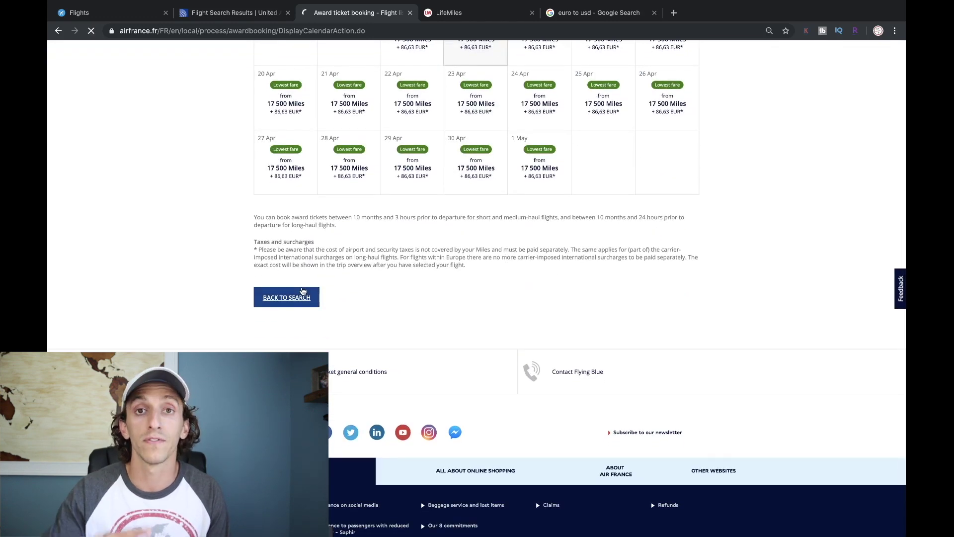
scroll(303, 291, "down", 5)
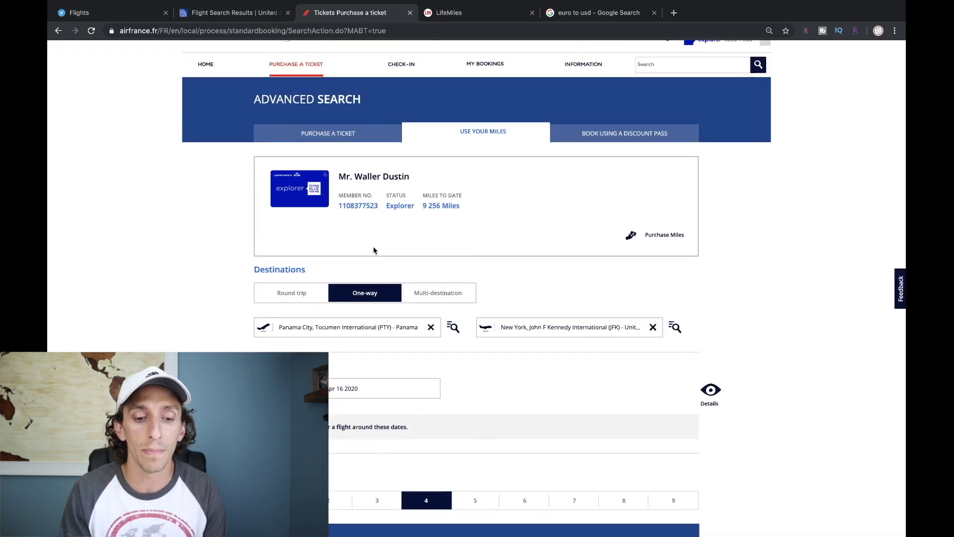
- Reverse the route to New York (JFK) to Panama City (PTY) and set the departure date to April 9, 2020
left_click(430, 176)
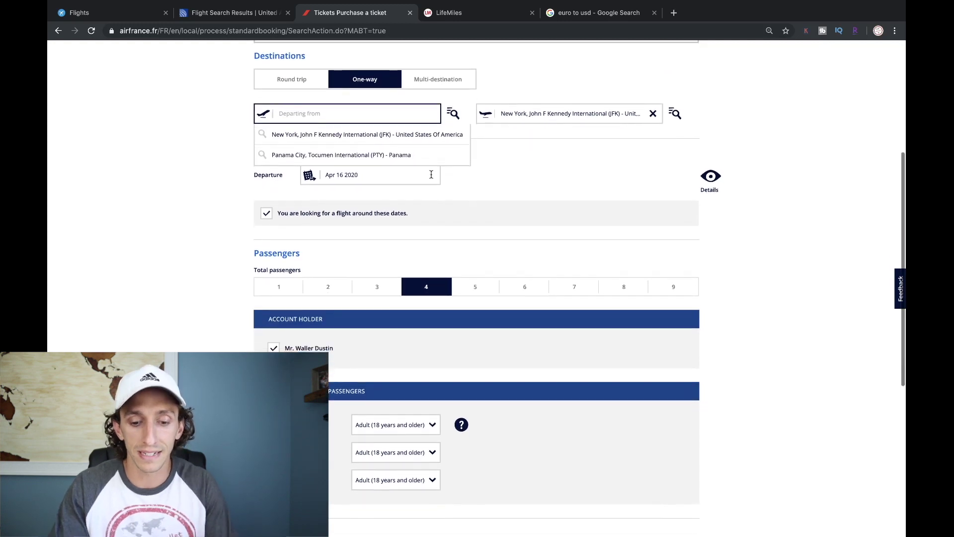
left_click(387, 135)
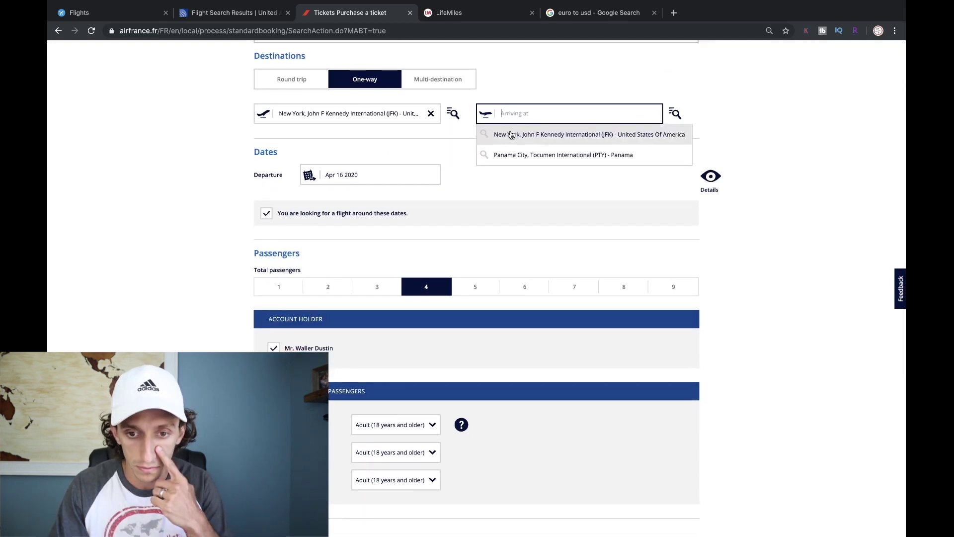
left_click(517, 156)
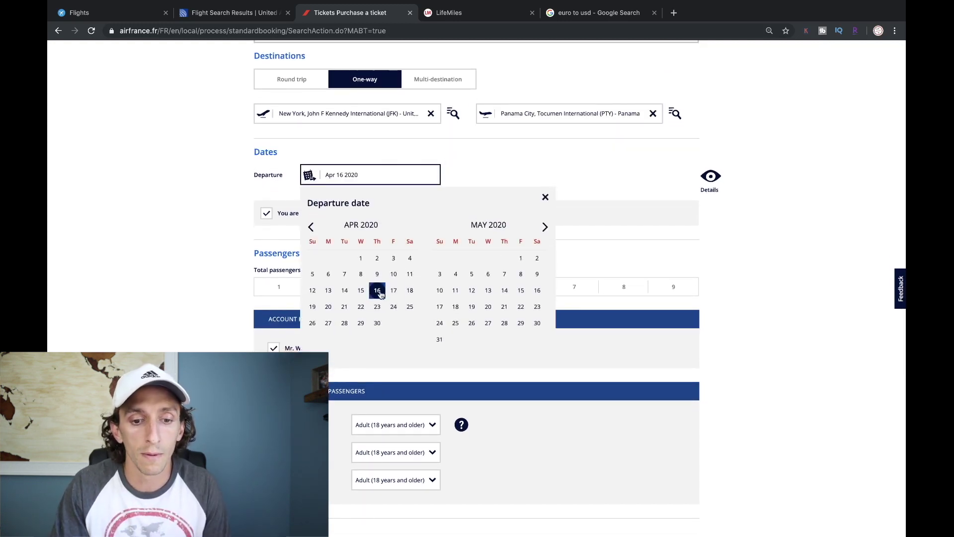
left_click(379, 275)
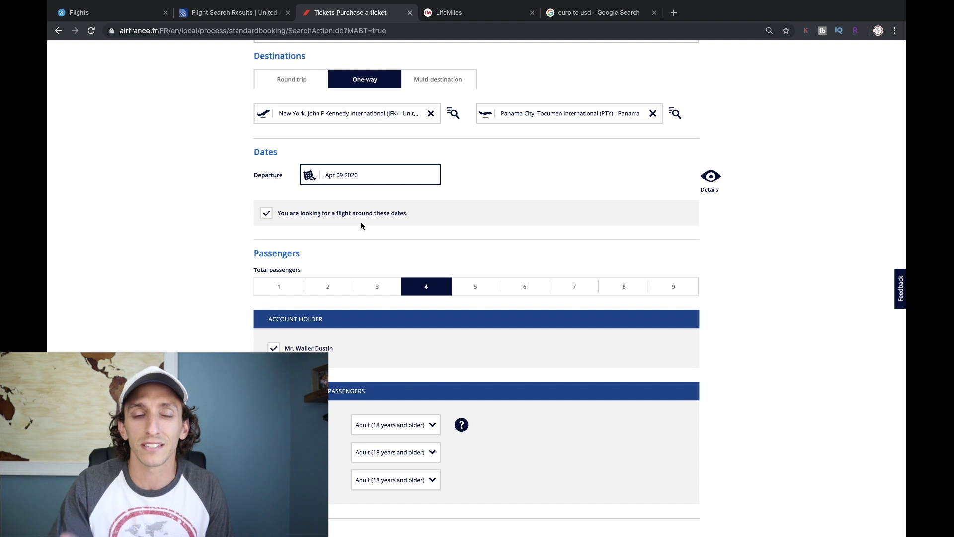
- Run the Air France award search from New York to Panama City and compare its calendar with United's April 9 award results
scroll(363, 222, "down", 5)
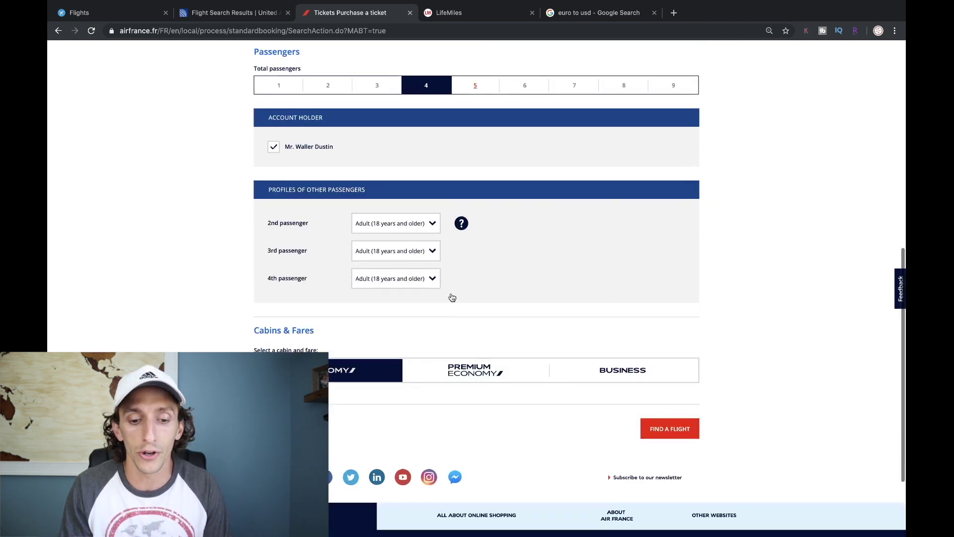
left_click(680, 385)
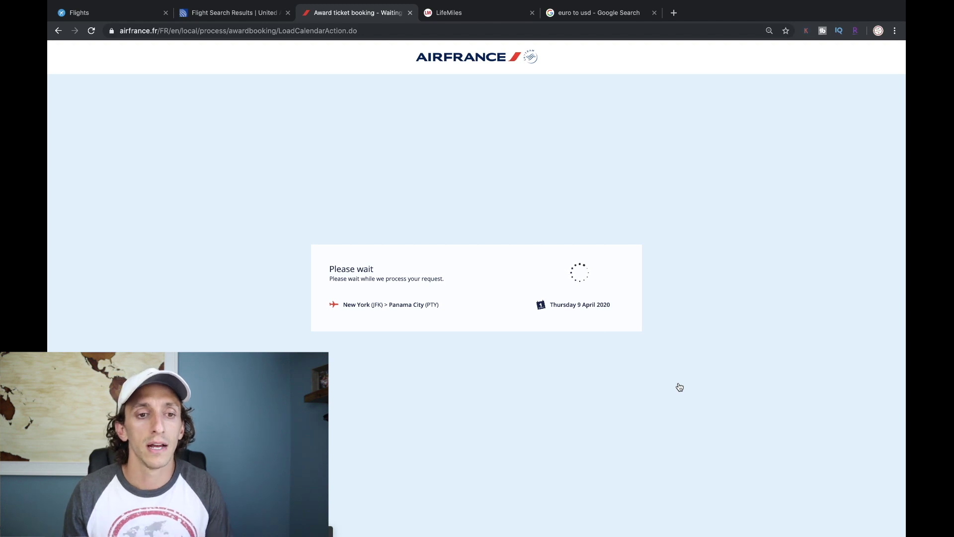
left_click(235, 16)
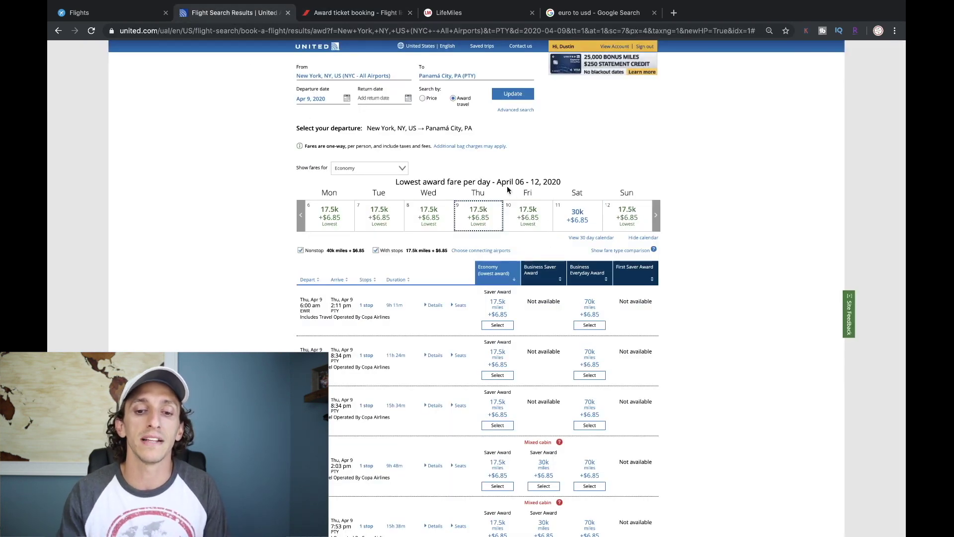
left_click(334, 16)
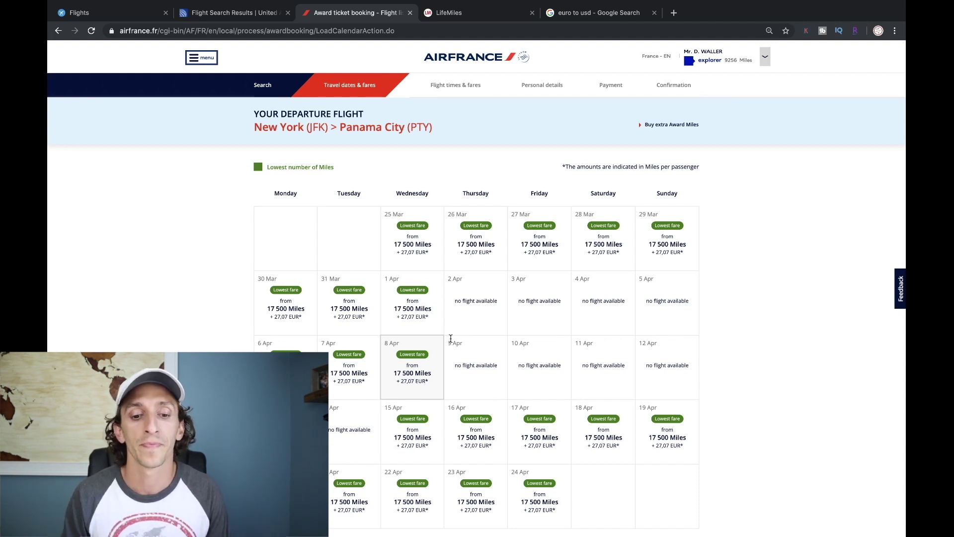
- Switch to the United results and expand the details of the 6:00 am April 9 flight to examine its segments and operating airlines
left_click(204, 15)
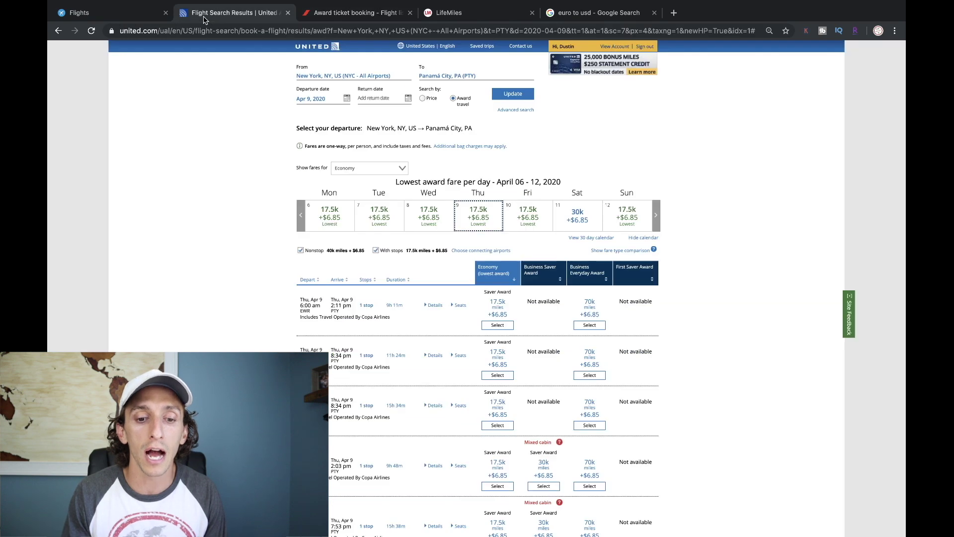
left_click(433, 305)
scroll(435, 308, "down", 2)
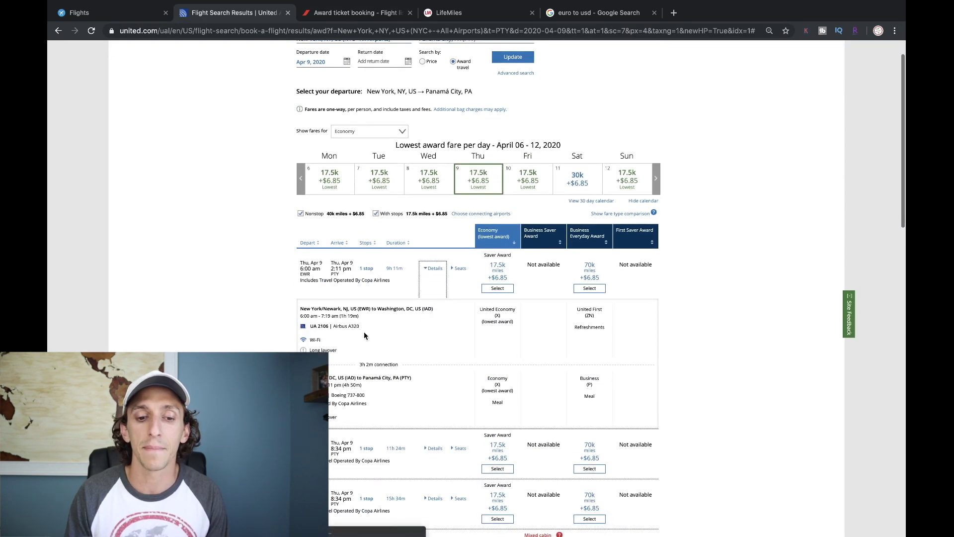
left_click_drag(359, 326, 314, 329)
left_click(301, 333)
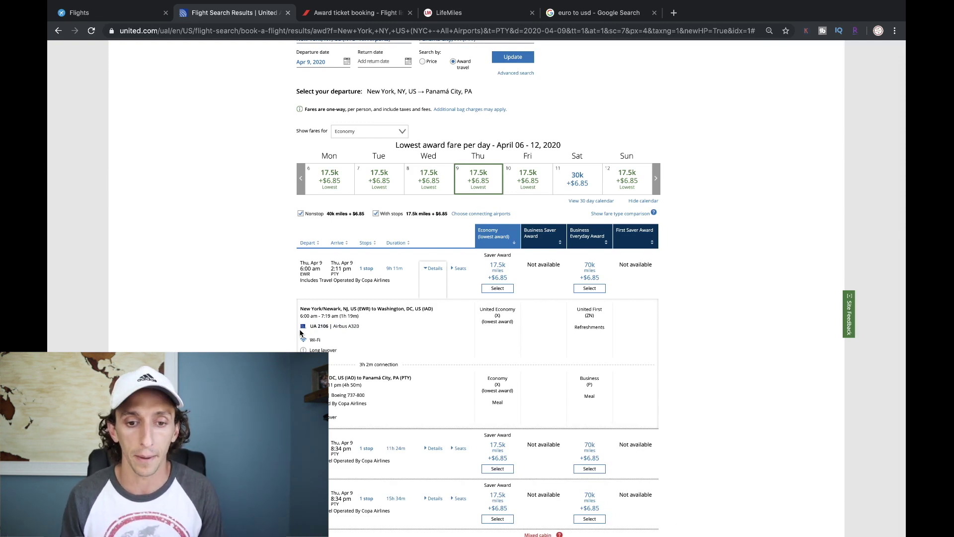
- Load United's award flights for Wednesday, April 8, and switch back to the Air France award calendar
left_click(428, 174)
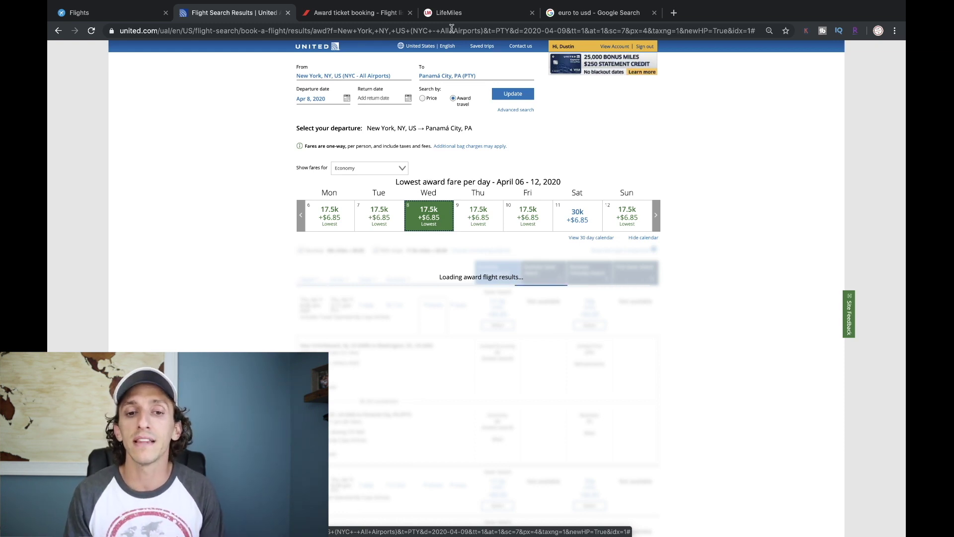
left_click(381, 18)
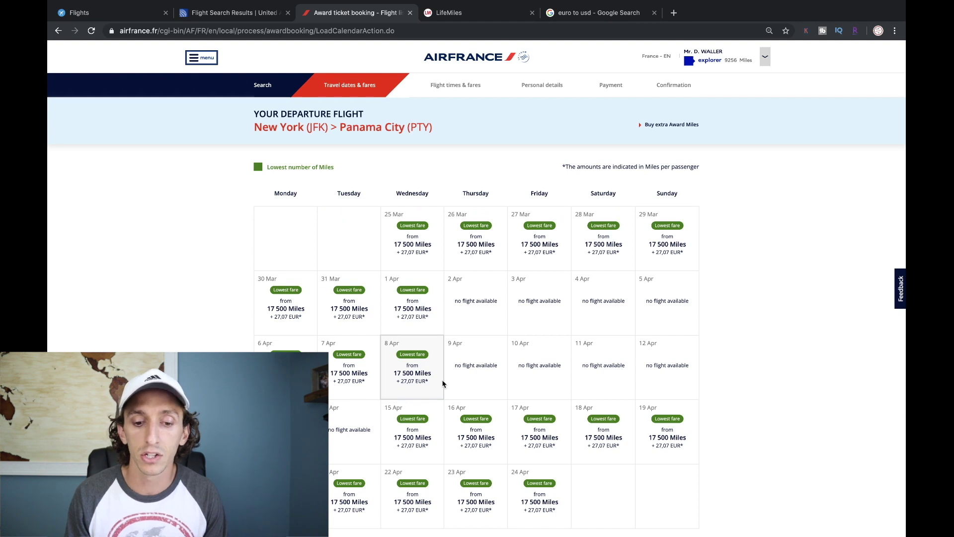